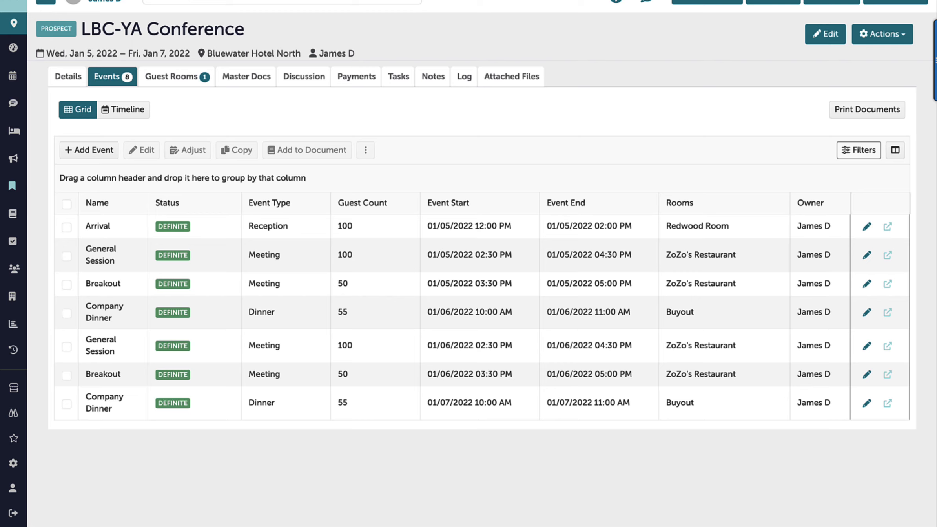
Step: Open the events grid's column customization and add Guar. Guest Count to the displayed columns
click(895, 149)
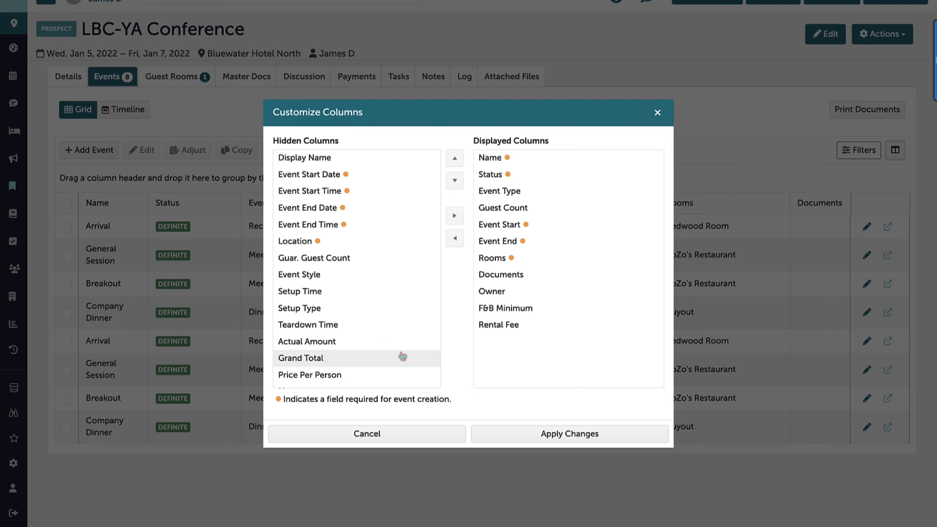
click(357, 260)
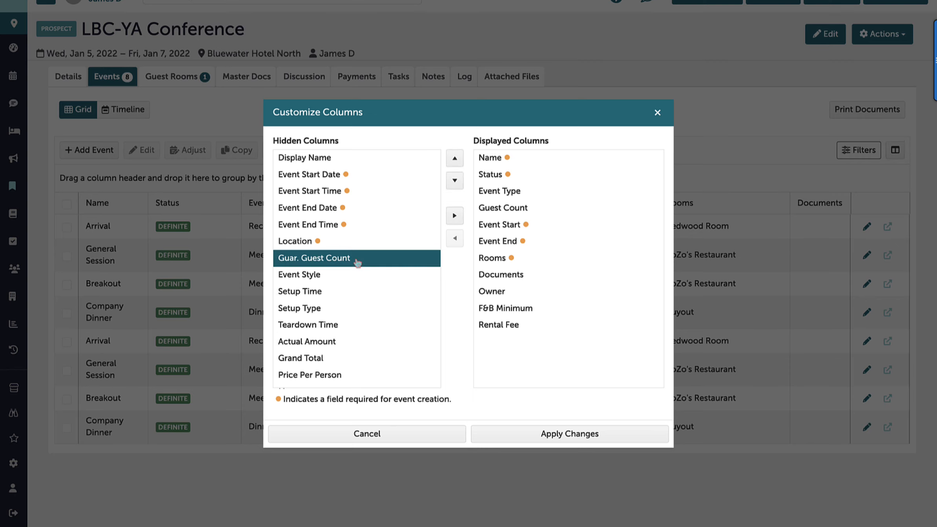
drag(425, 260, 386, 273)
click(455, 215)
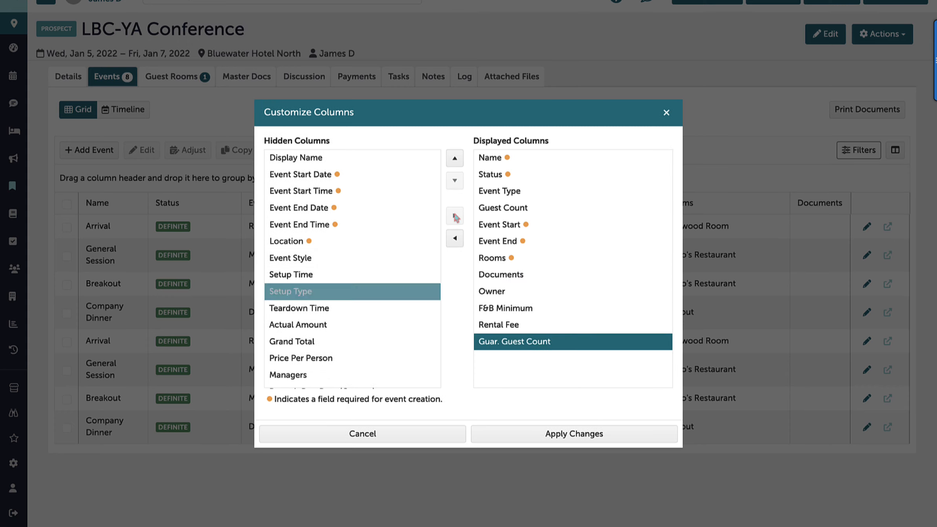
Step: Move the Guar. Guest Count, Event Start and Event End columns to the hidden columns
click(455, 239)
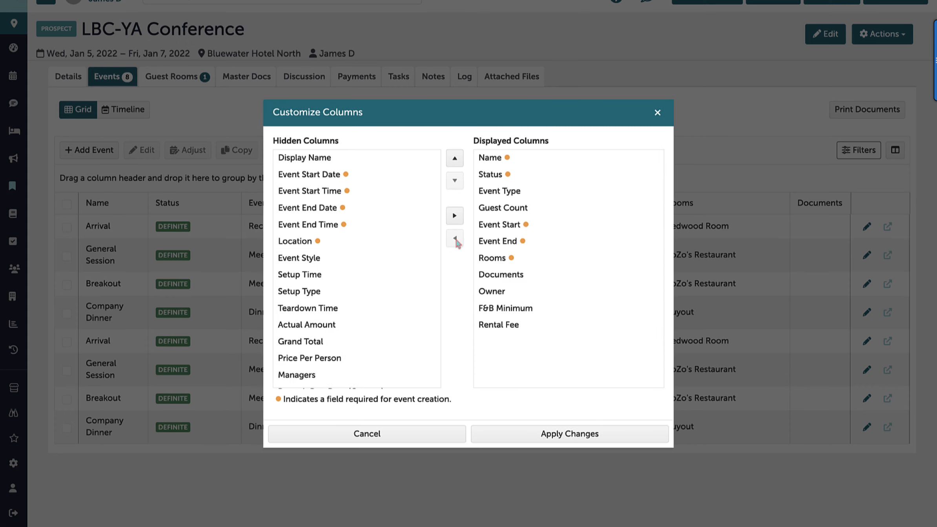
click(505, 249)
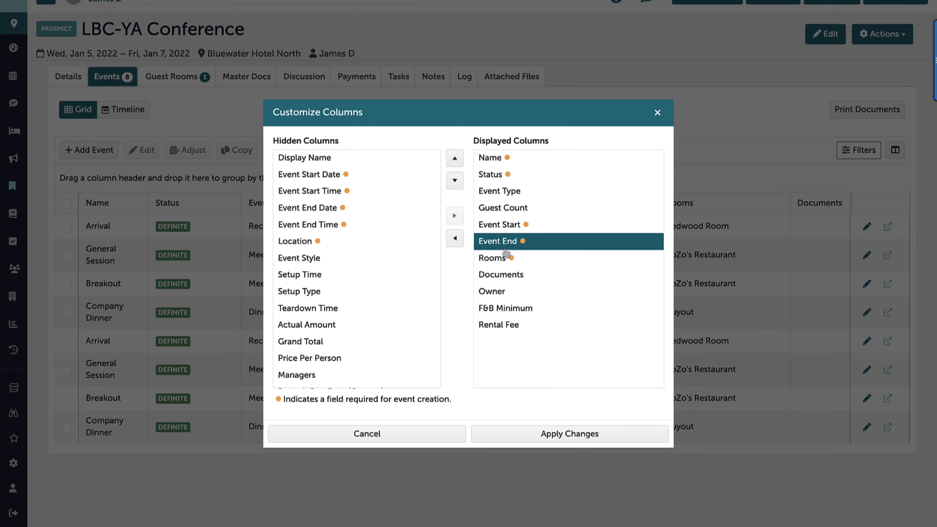
shift+click(499, 225)
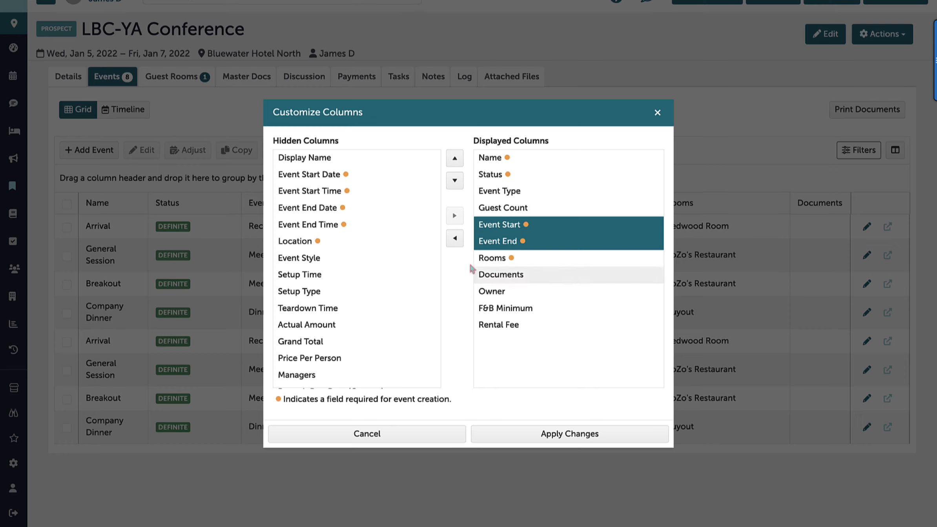
click(455, 237)
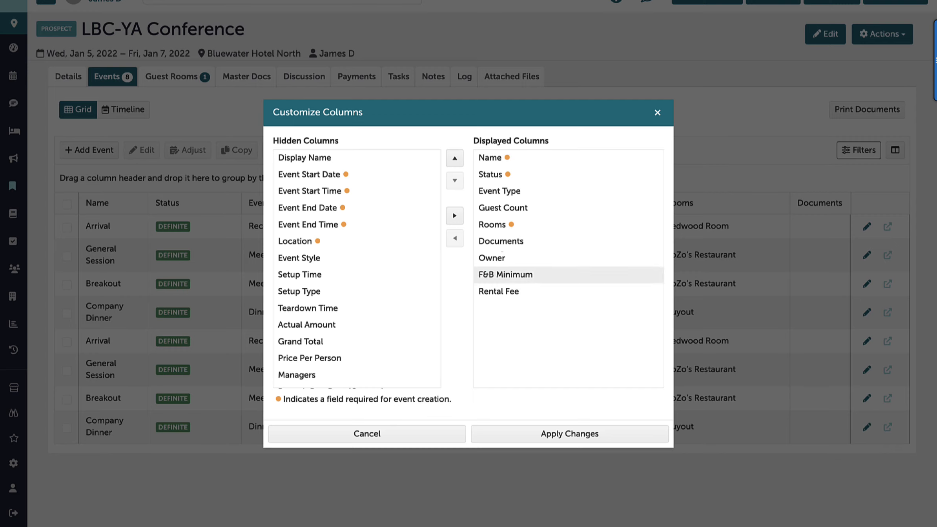
Step: Move F&B Minimum up one place and back down in the displayed columns, and apply the column changes
mouse_move(503, 276)
mouse_down()
mouse_move(503, 235)
mouse_move(506, 279)
mouse_up()
click(506, 276)
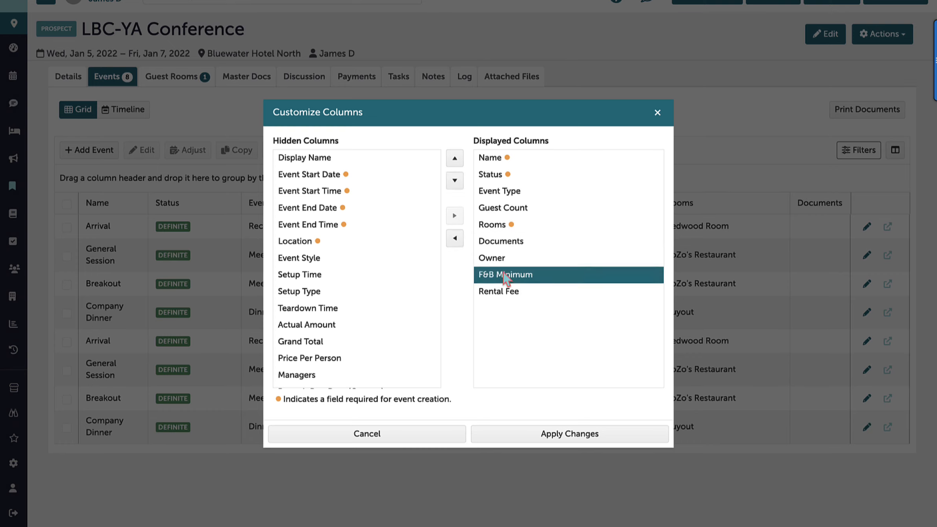
click(455, 159)
click(456, 180)
click(414, 210)
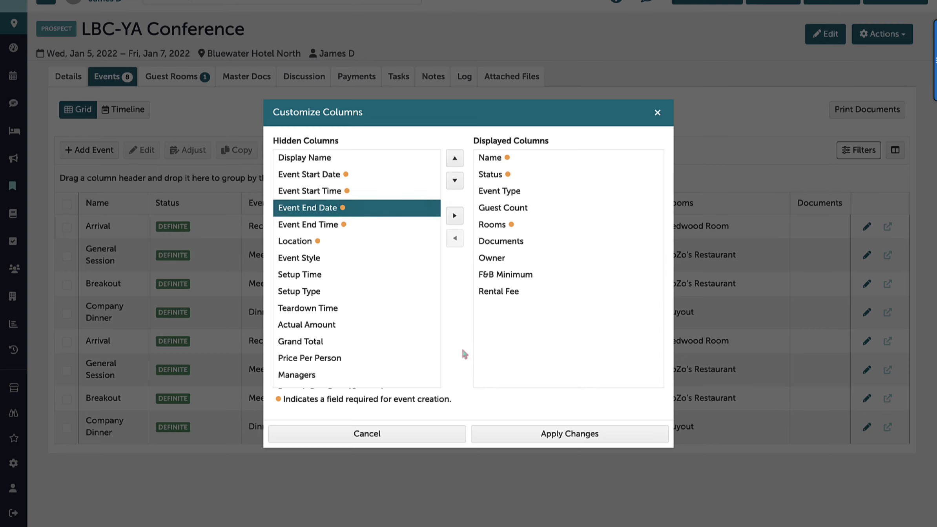
click(509, 437)
Step: Reorder the grid's columns so that Owner comes before Rooms and Guest Count comes before Event Type
drag(810, 203, 690, 204)
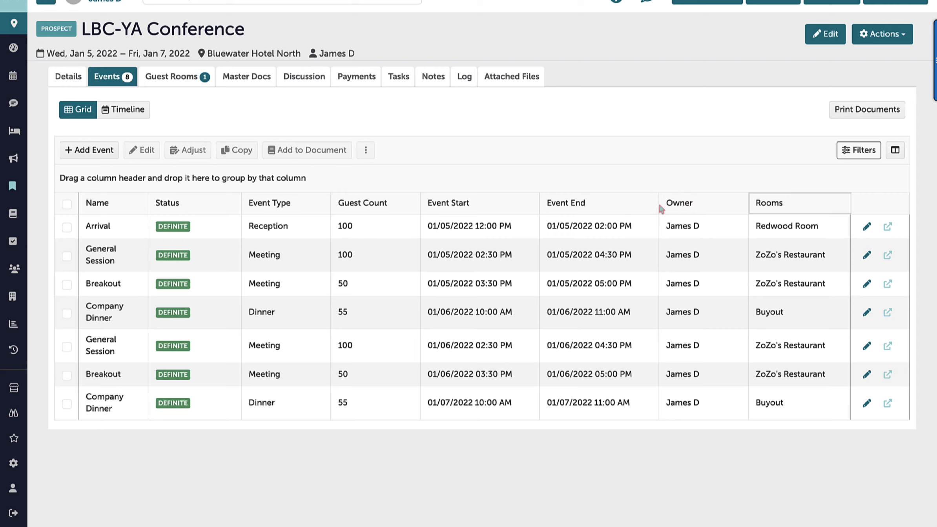
drag(383, 210, 301, 204)
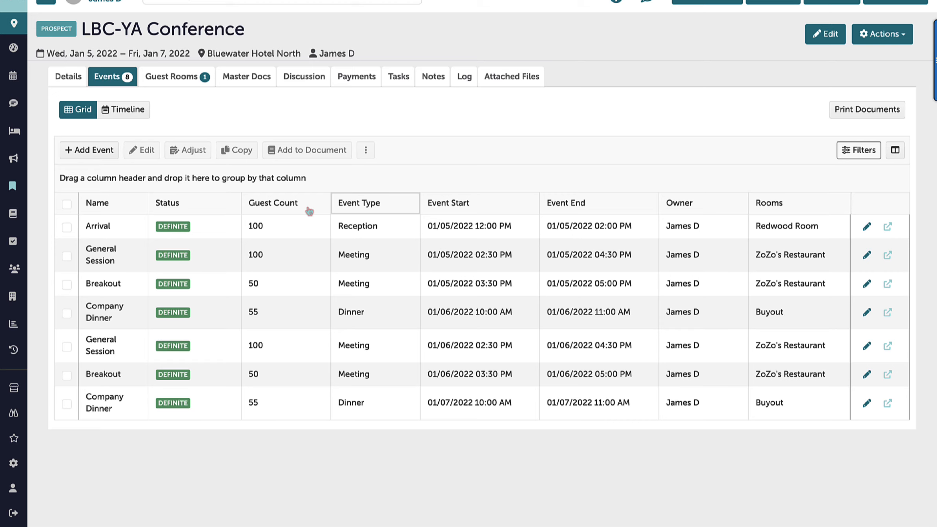
Step: Sort the events by Event Start, cycle the sorting until it is cleared, and narrow the Event Start column
click(514, 204)
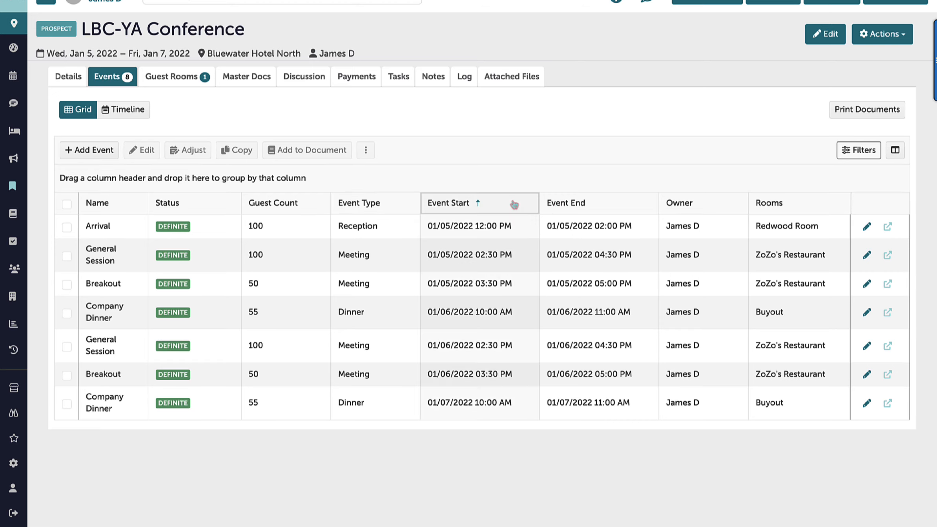
click(481, 205)
click(481, 205)
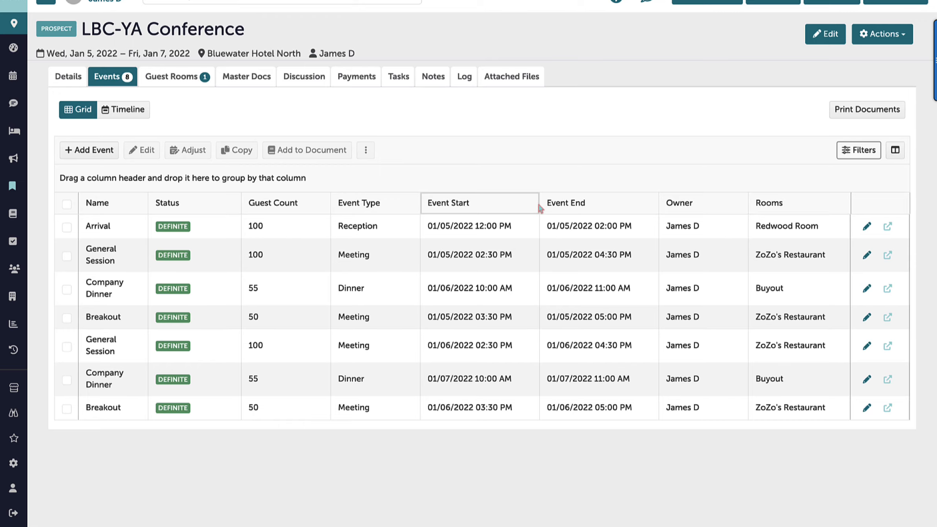
drag(540, 207, 514, 207)
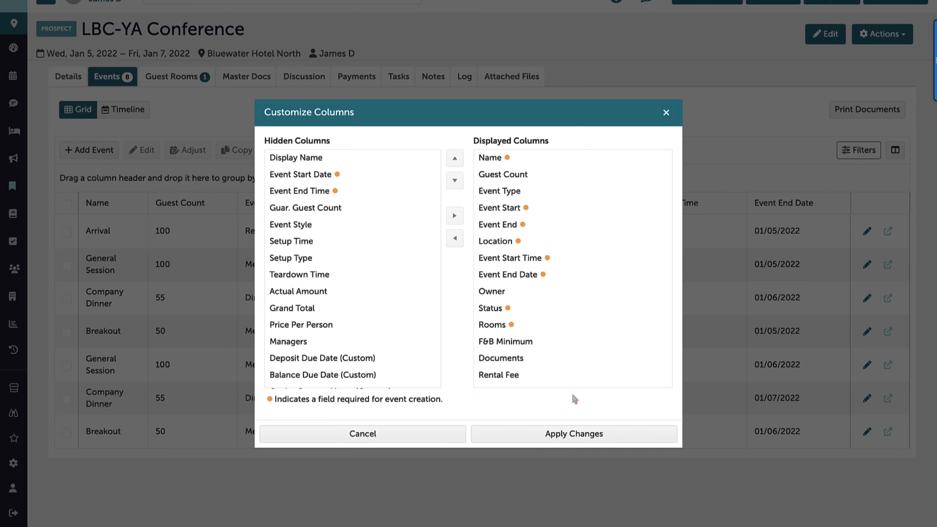
Step: Move the Location column from the displayed columns to the hidden columns
click(519, 240)
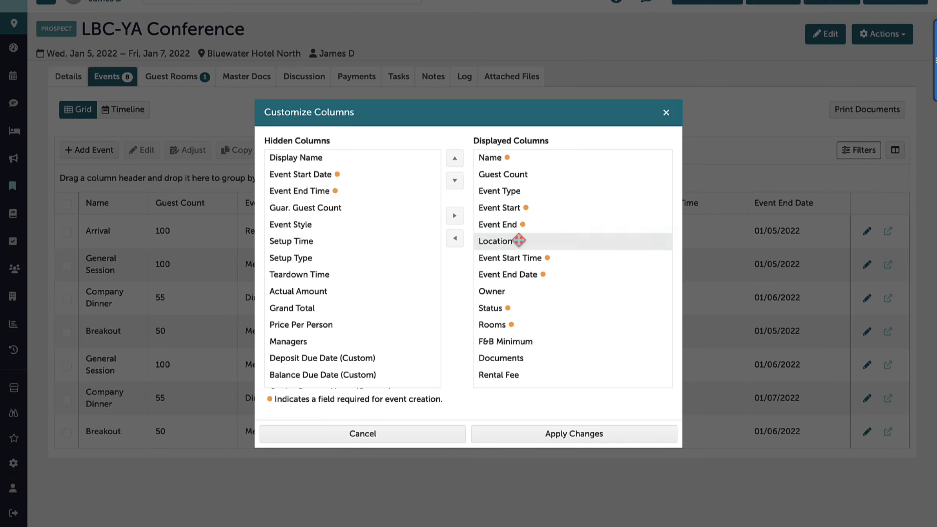
click(474, 245)
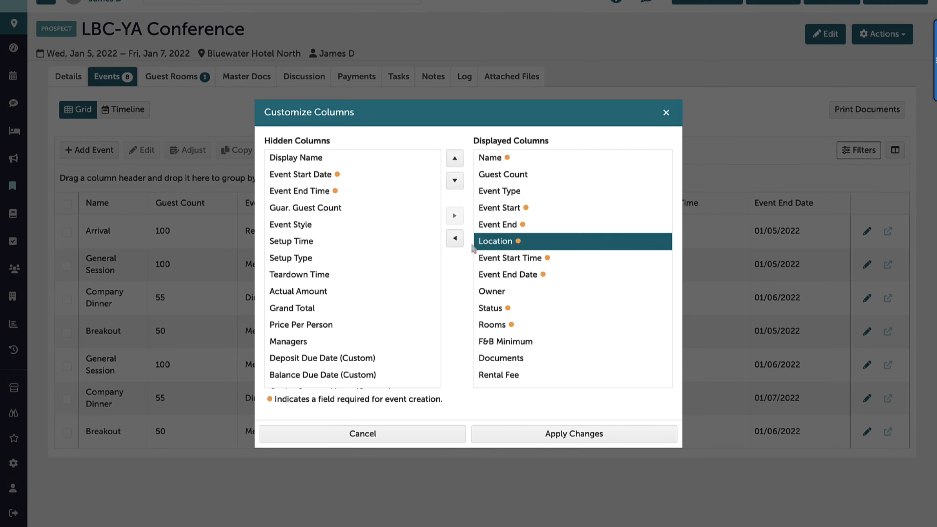
click(455, 238)
Step: Move the Status column up the displayed columns until it sits directly below Guest Count
click(494, 291)
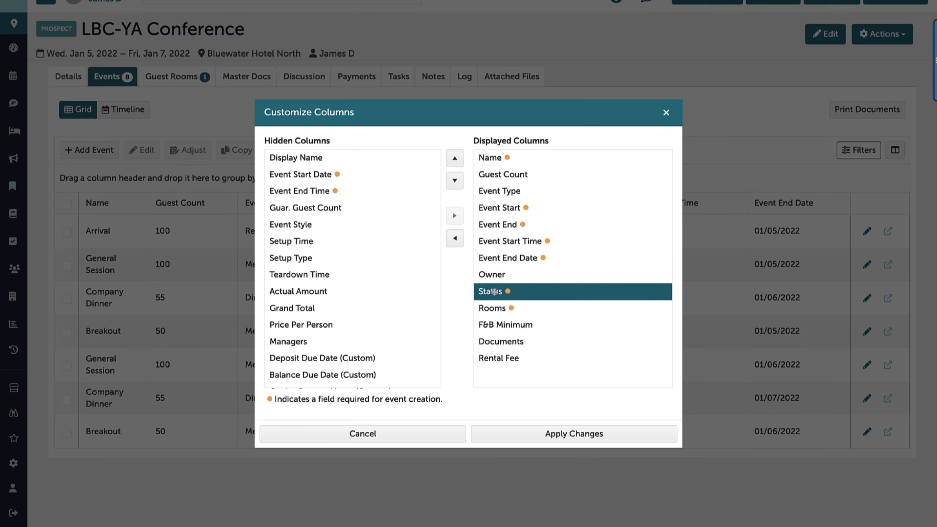
click(459, 159)
click(460, 158)
click(460, 159)
click(459, 159)
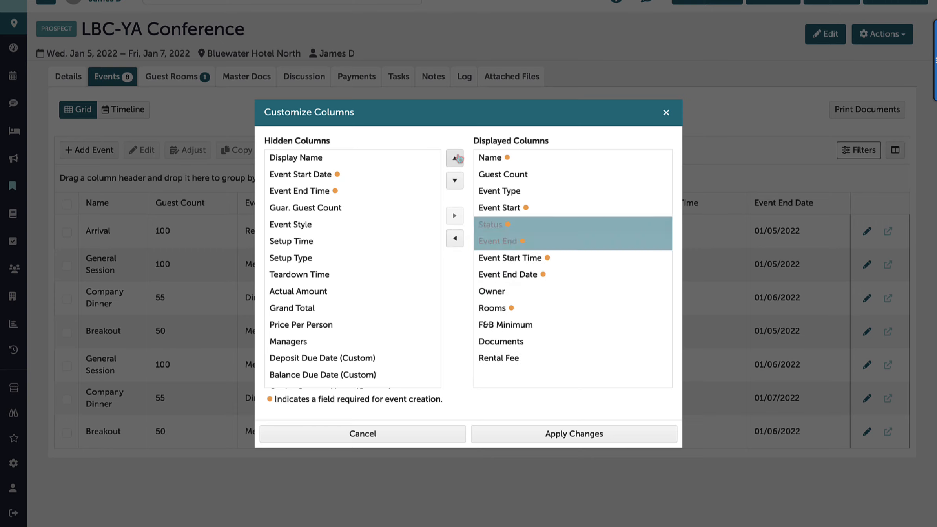
click(459, 158)
click(459, 158)
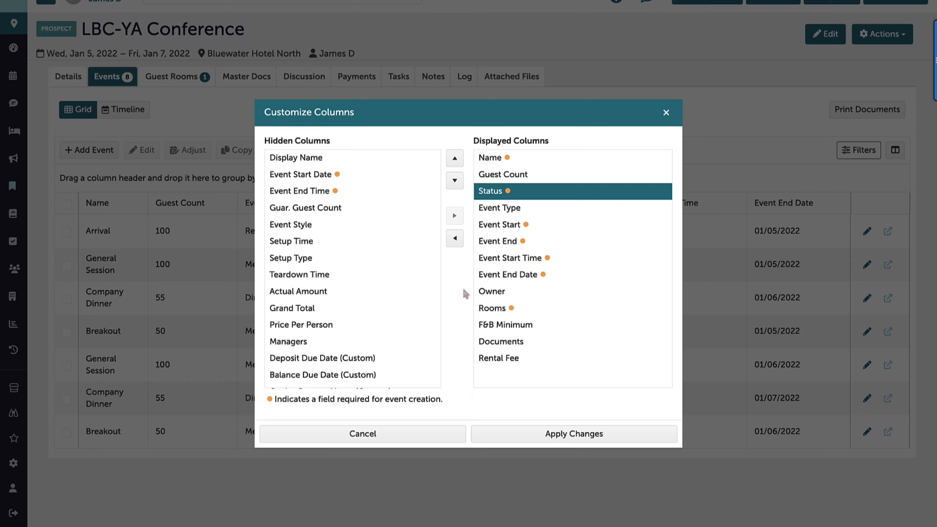
Step: Hide the Status, Event Start Time and Event End Date columns together and apply the column changes
ctrl+click(490, 274)
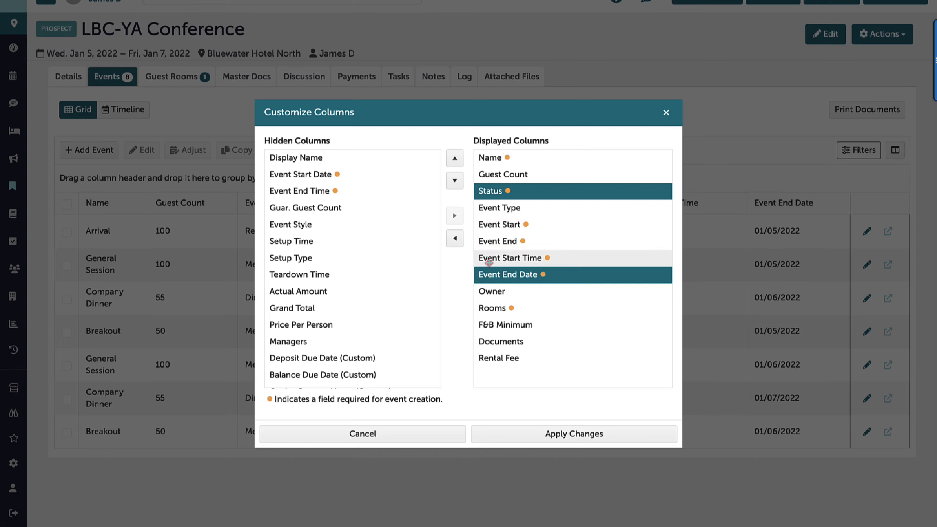
ctrl+click(486, 257)
click(456, 237)
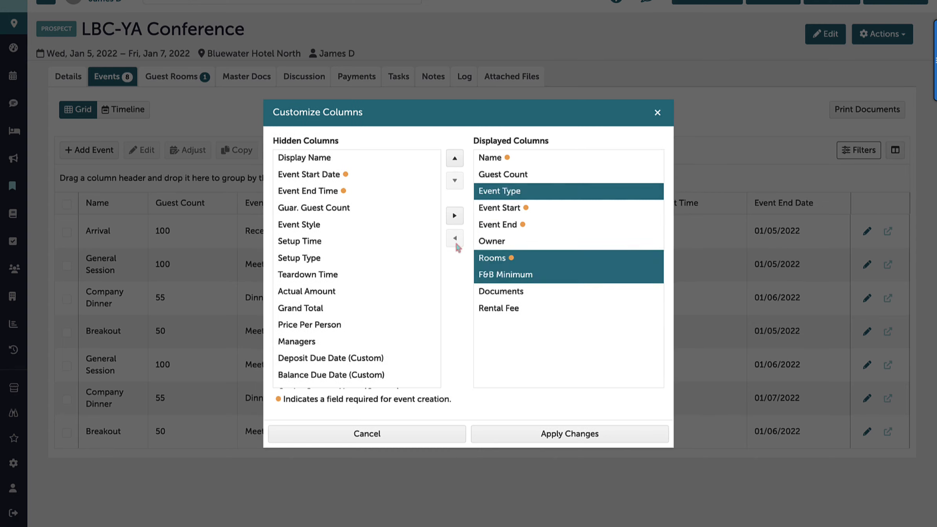
click(532, 431)
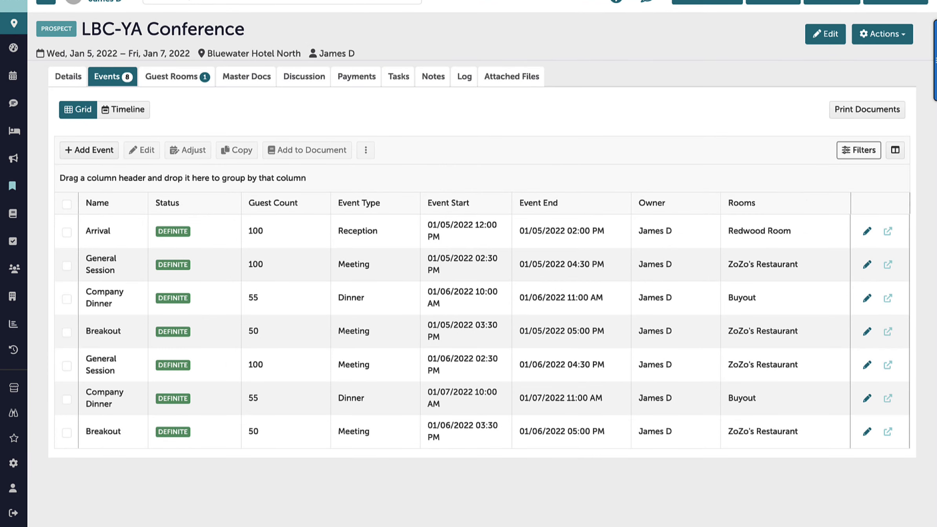
Step: Review the available event grid filters and filter the events to the ZoZo's Restaurant room
click(867, 154)
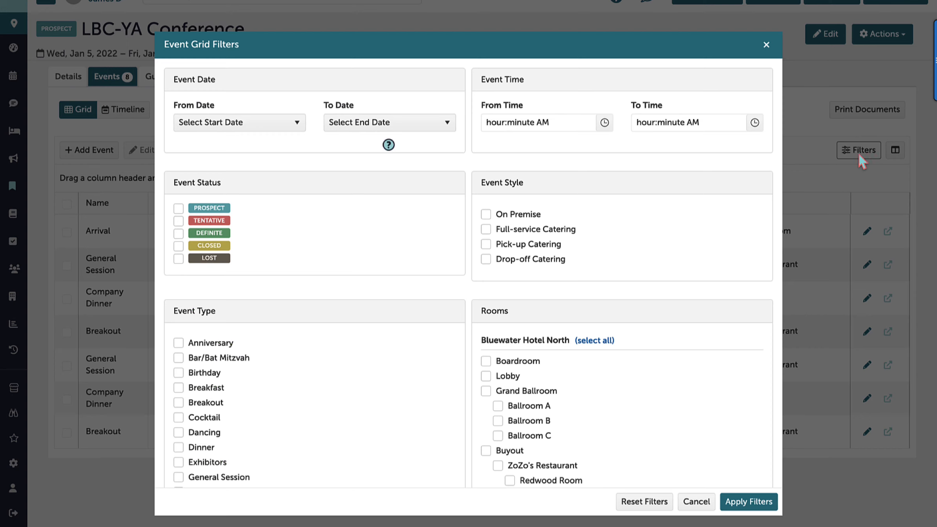
scroll(468, 272, down, 8)
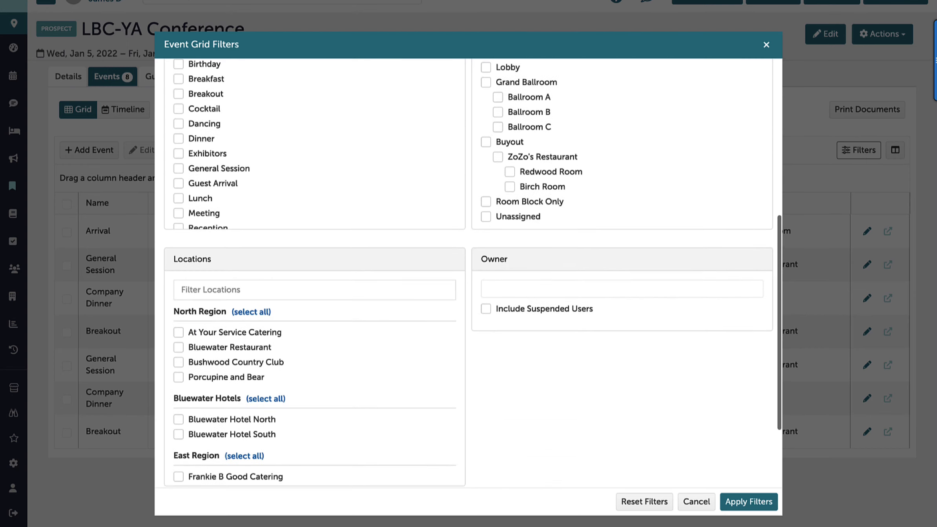
scroll(469, 272, down, 3)
scroll(468, 272, up, 11)
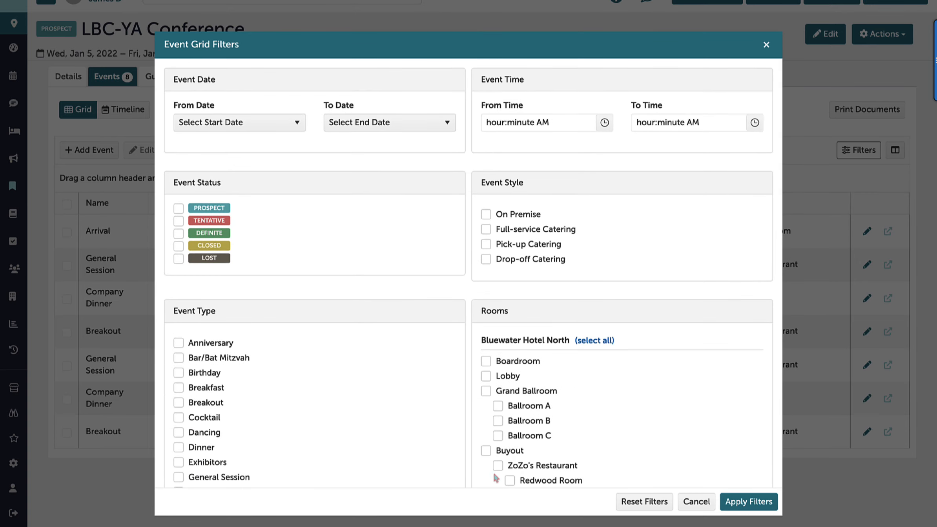
click(498, 467)
click(761, 500)
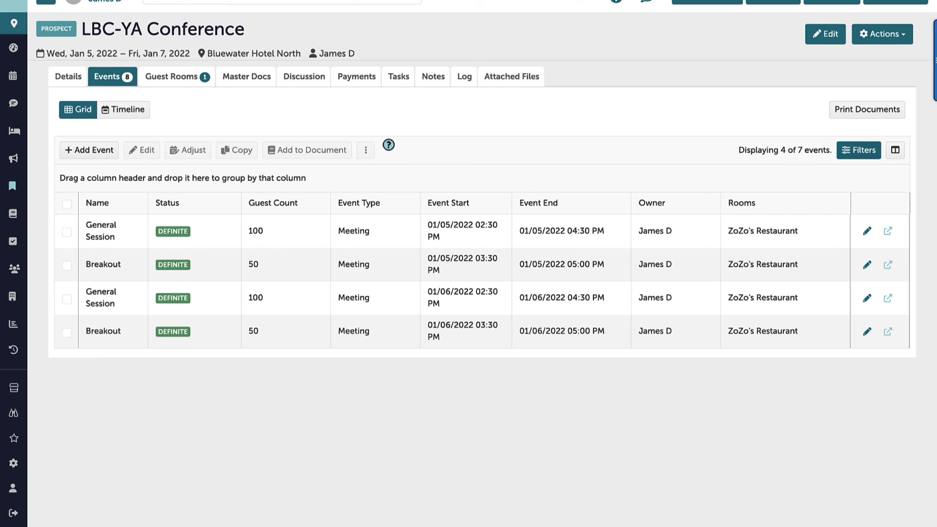
Step: Reset the event grid filters
click(858, 150)
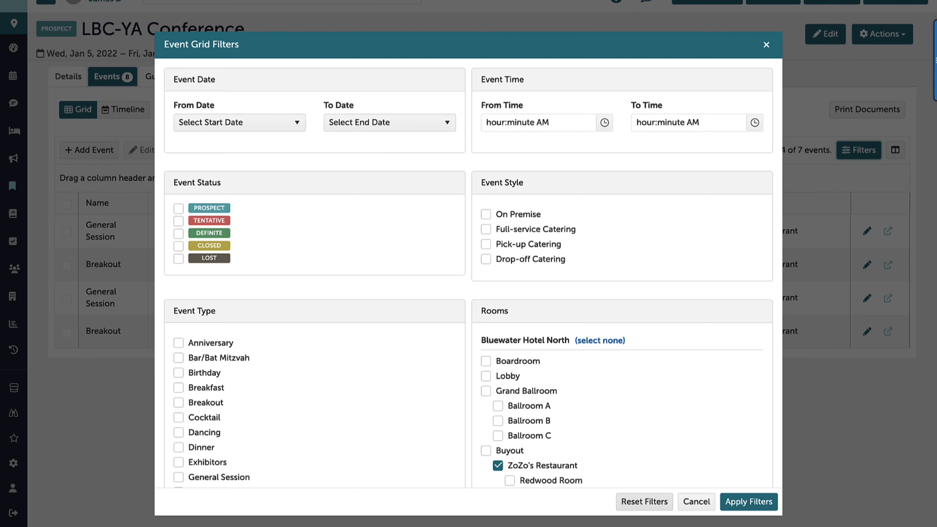
click(643, 501)
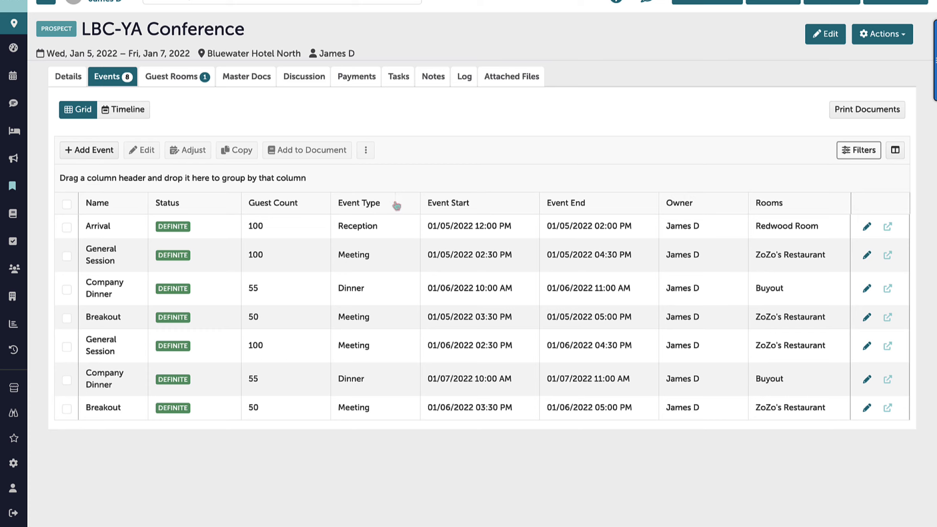
Step: Group the events by Event Type, then remove that grouping
drag(397, 205, 361, 180)
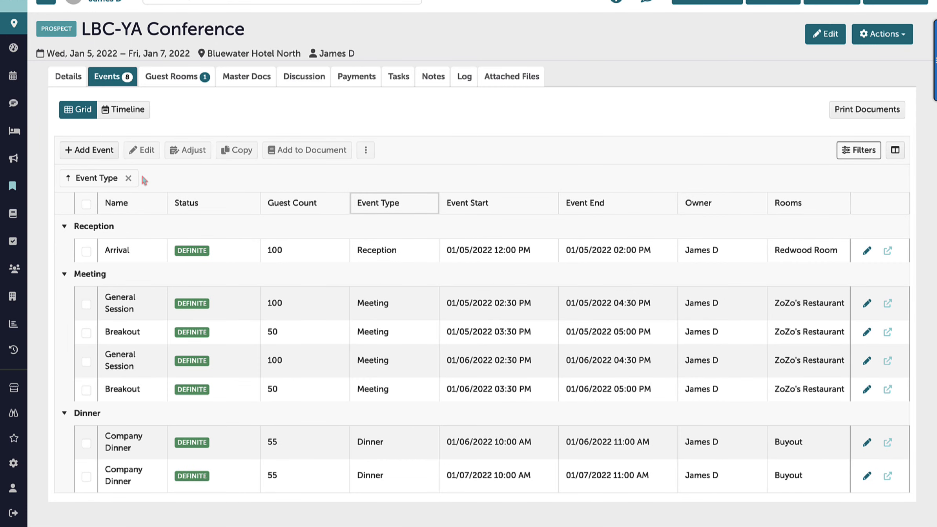
click(129, 179)
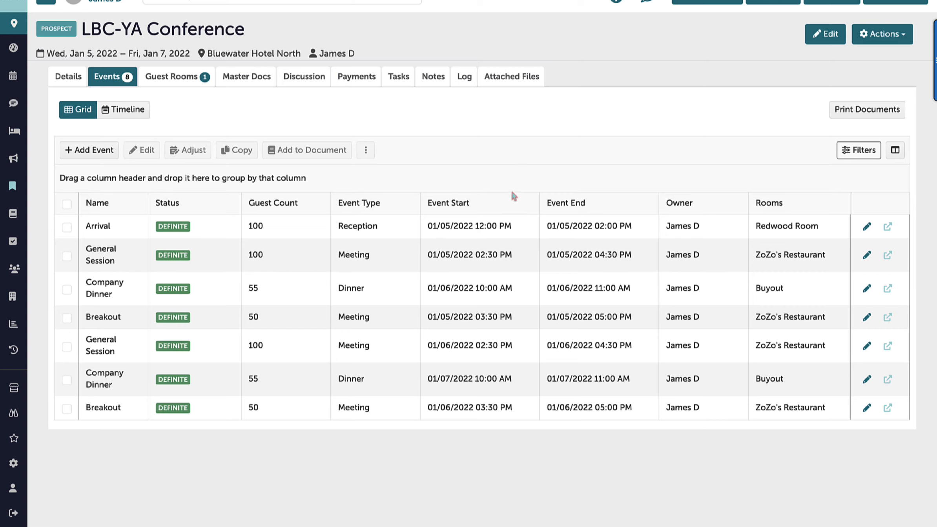
Step: Group the events by Event Start and, within each date, by Rooms
drag(511, 204, 488, 174)
drag(791, 203, 766, 179)
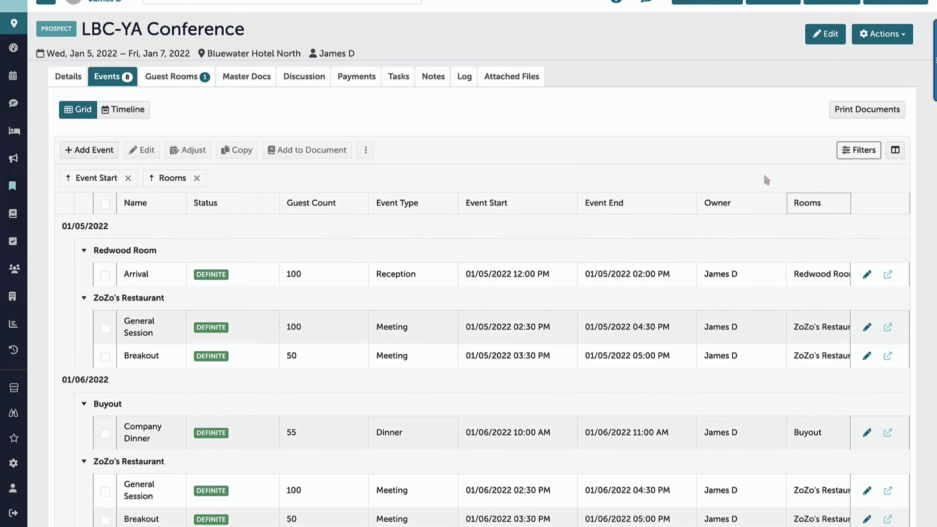